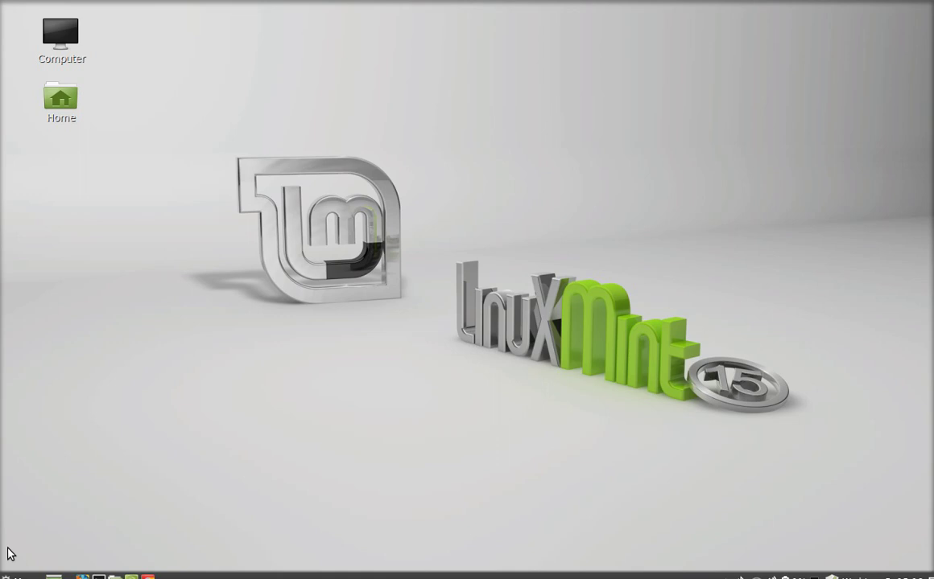
- Launch System Settings from the application menu's System Tools
click(16, 576)
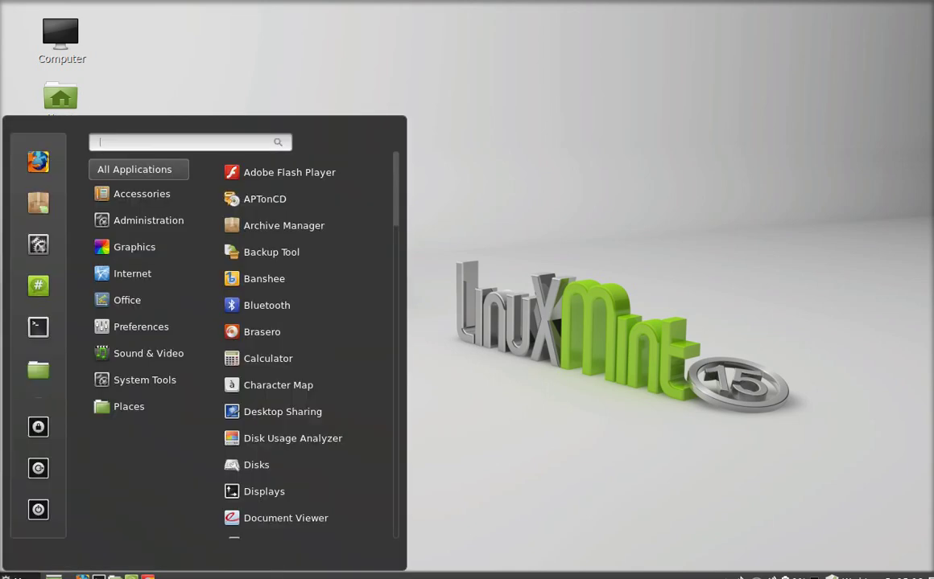
mouse_move(138, 380)
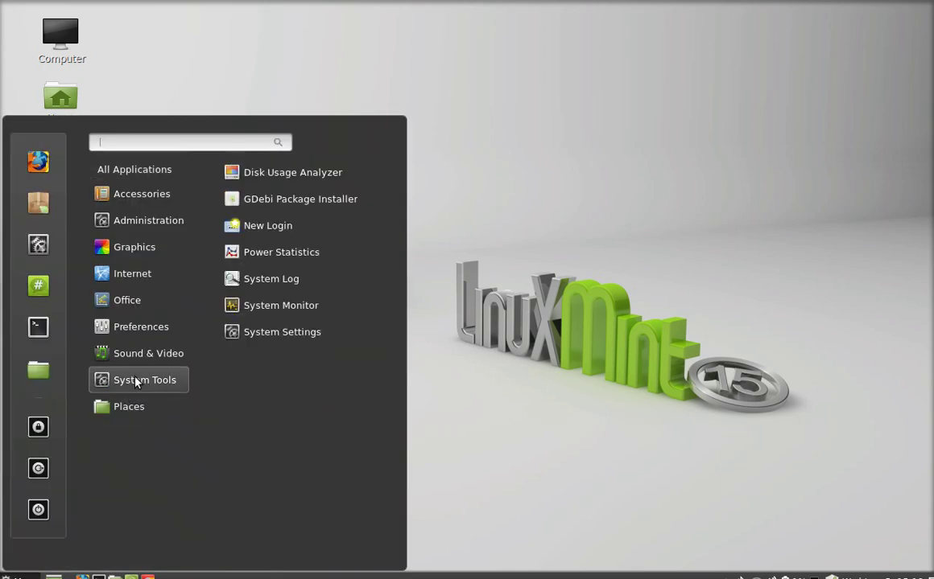
click(298, 338)
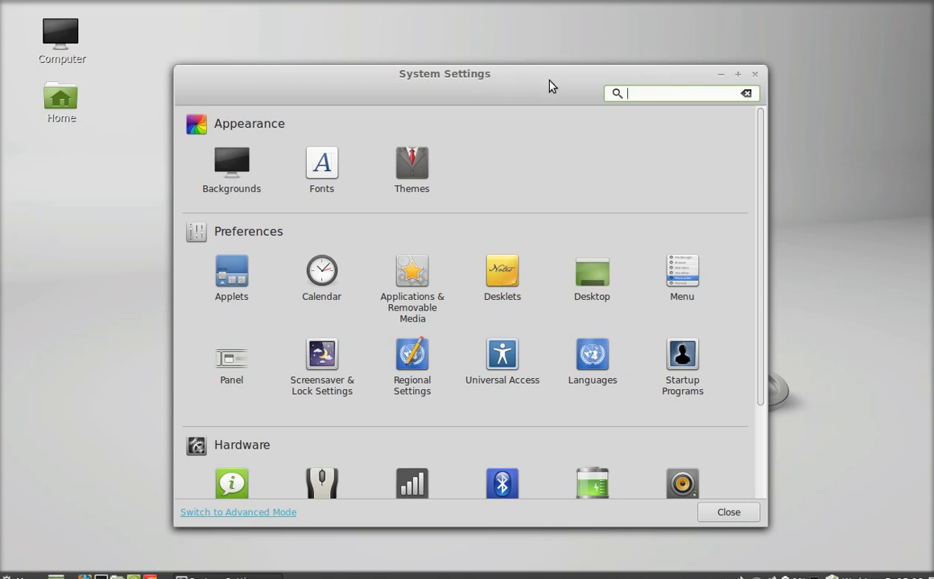
- Open the Desklets page listing Clock, Digital photo frame and Launcher, and reposition its window
click(506, 273)
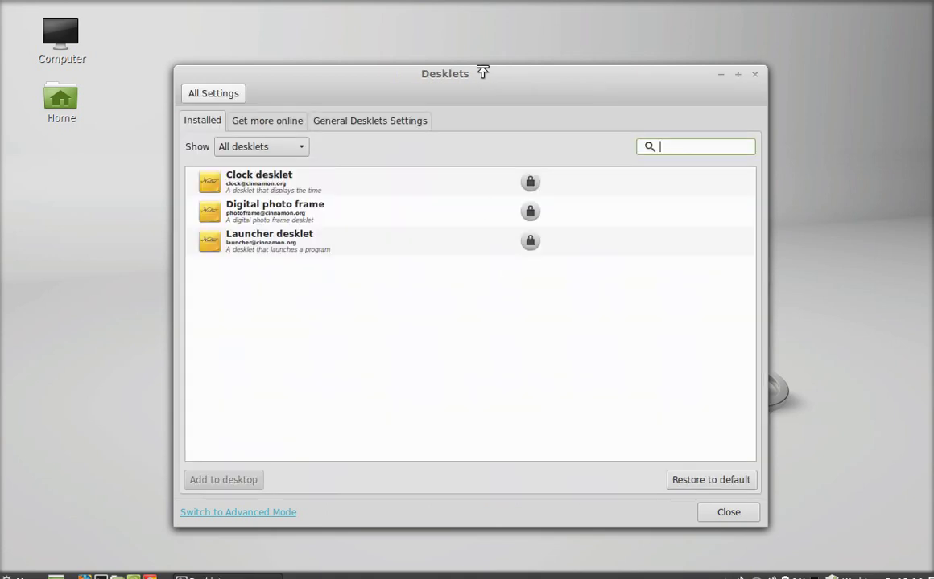
drag(477, 74, 481, 36)
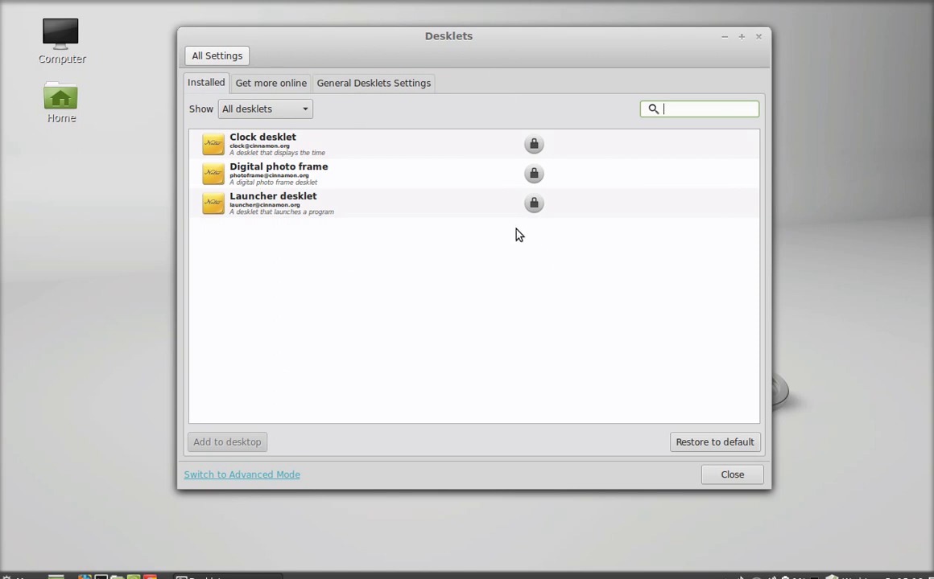
drag(510, 40, 486, 39)
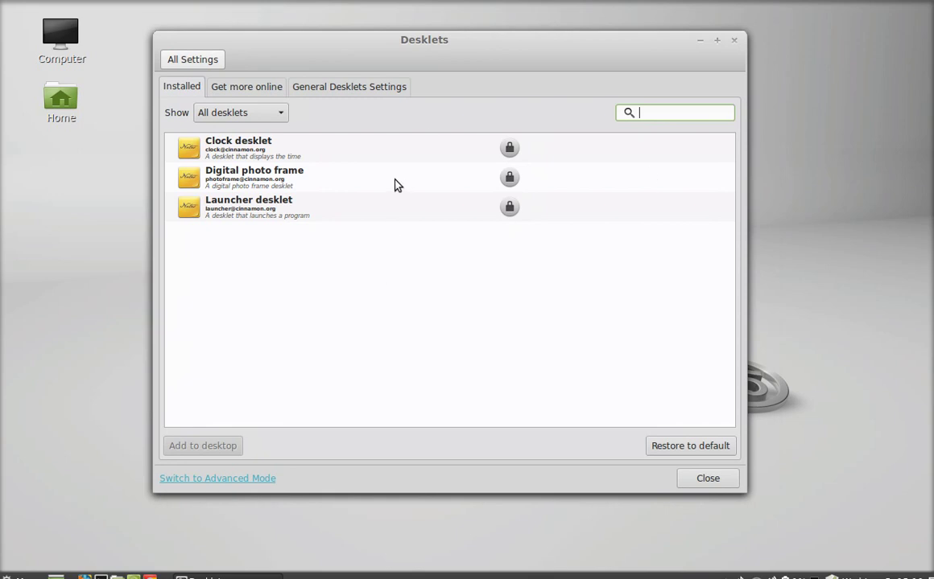
- Add the Clock desklet to the desktop and place it in the top-right corner
click(360, 155)
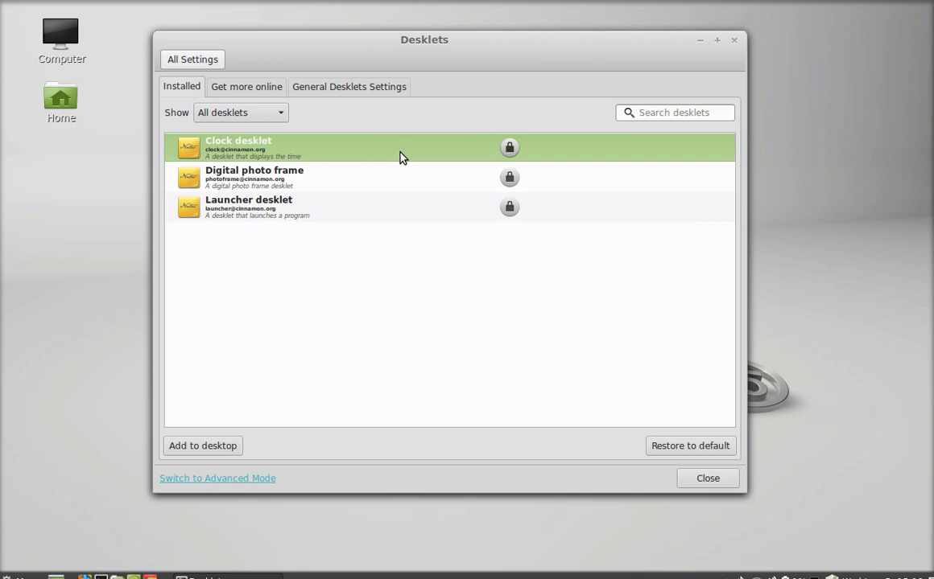
click(202, 447)
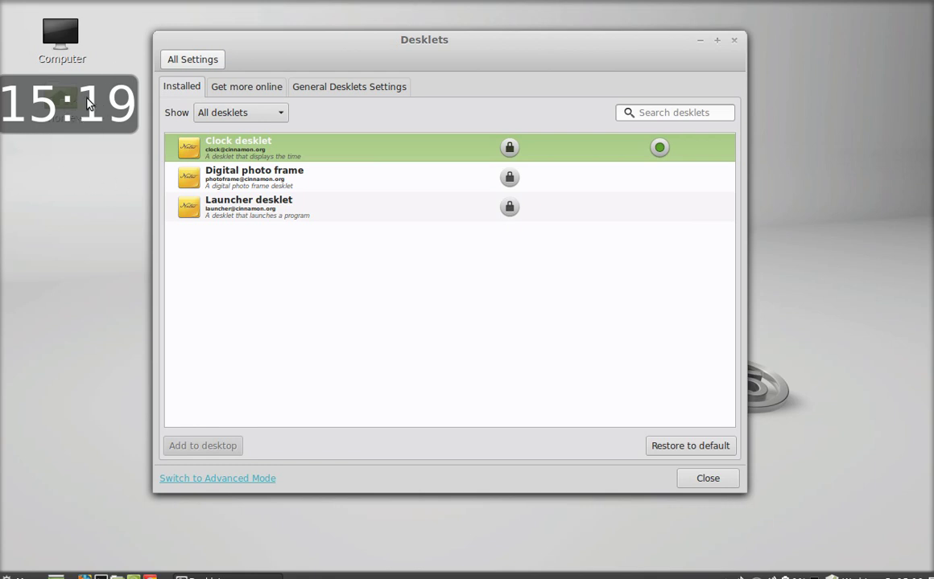
mouse_move(73, 111)
mouse_down()
mouse_move(844, 58)
mouse_move(864, 37)
mouse_up()
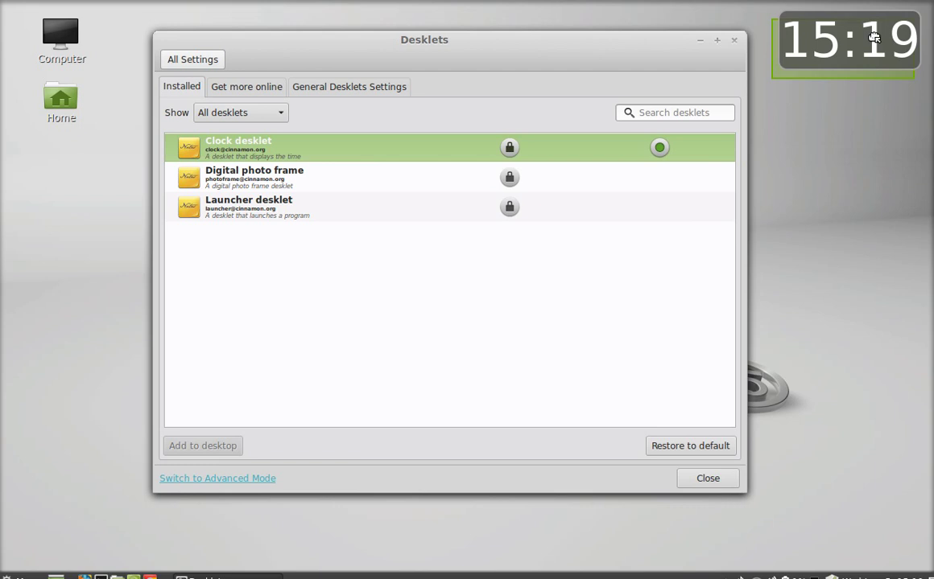
mouse_move(864, 37)
mouse_down()
mouse_move(874, 32)
mouse_move(869, 41)
mouse_up()
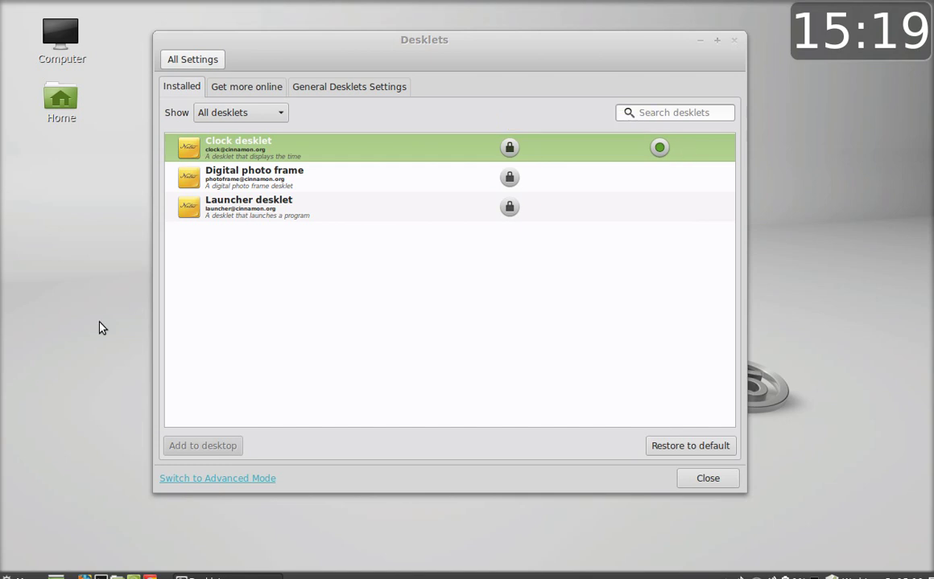
- Add the Digital photo frame desklet and position it on the right, just below the clock
click(371, 178)
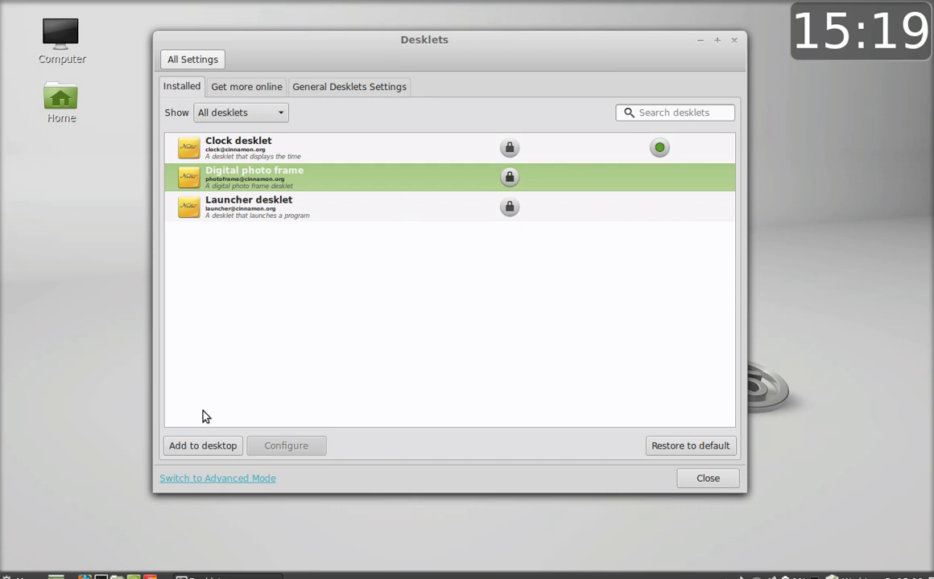
click(202, 446)
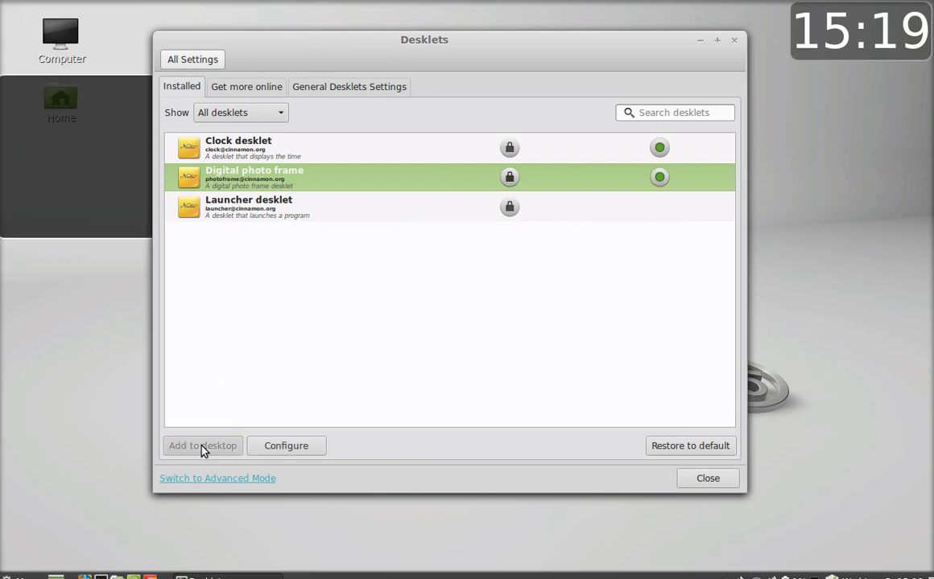
mouse_move(272, 40)
mouse_down()
mouse_move(244, 237)
mouse_move(233, 239)
mouse_up()
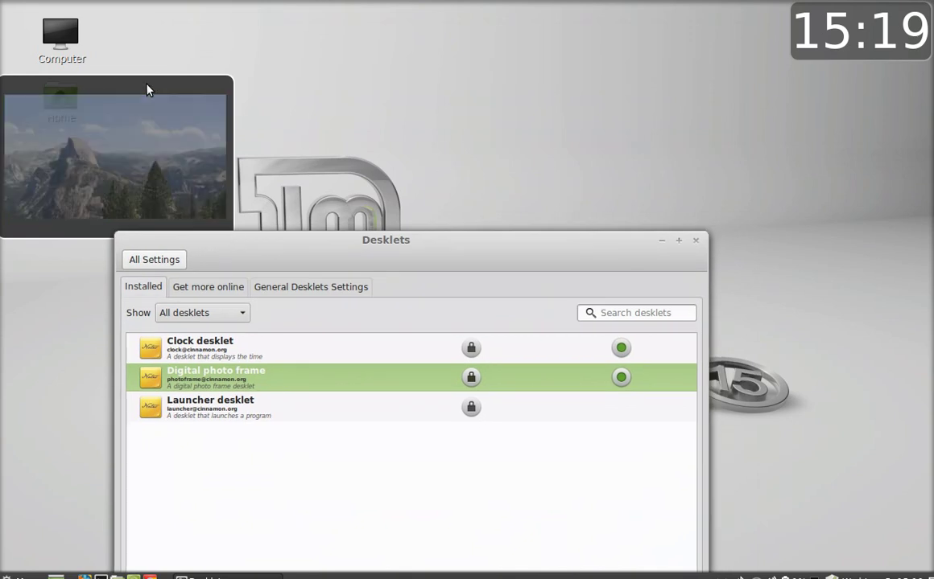
drag(148, 90, 870, 108)
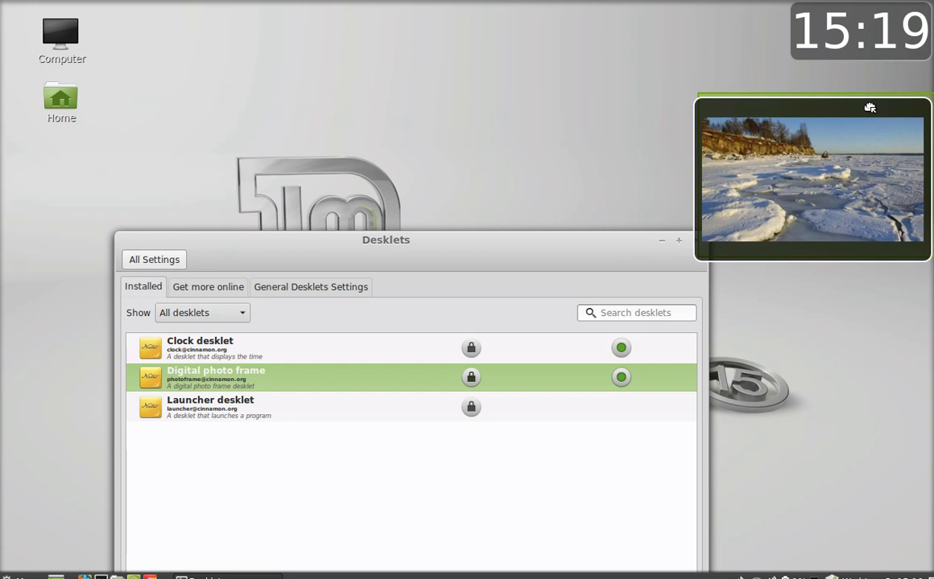
drag(867, 110, 865, 105)
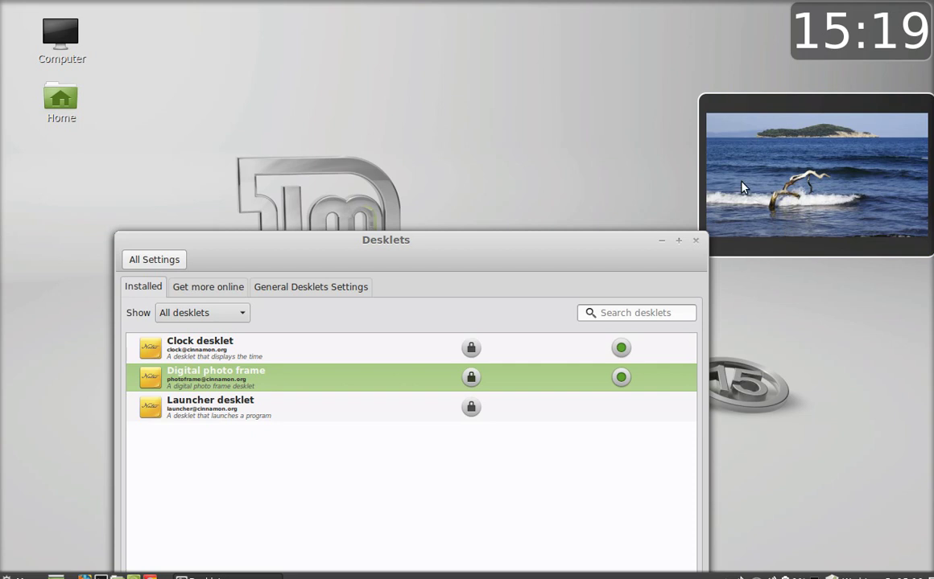
double_click(64, 105)
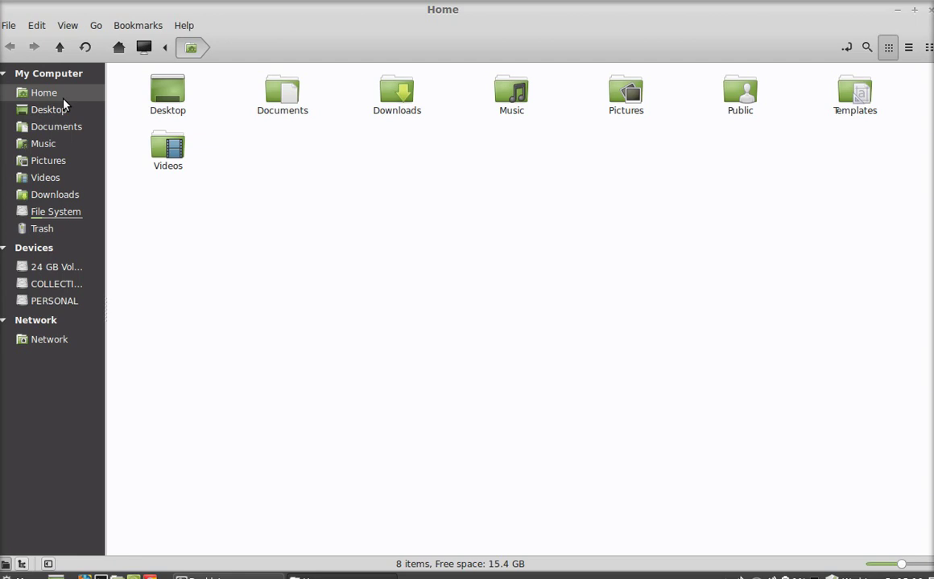
double_click(632, 104)
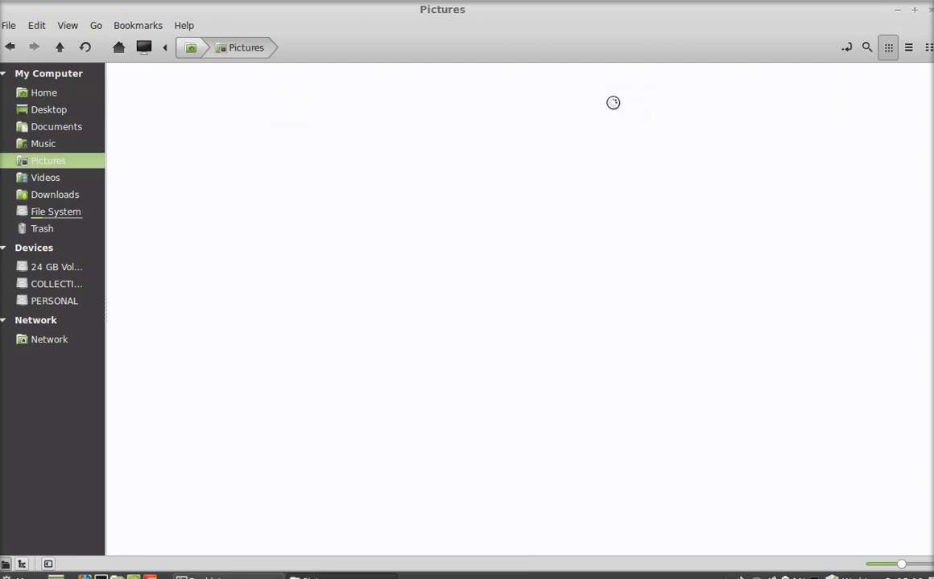
scroll(322, 233, down, 3)
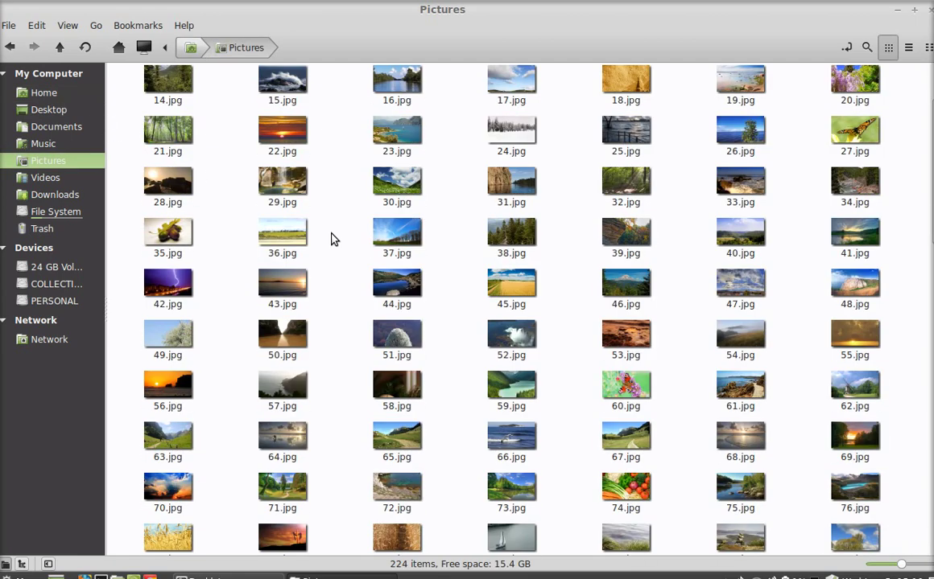
scroll(334, 239, down, 5)
scroll(334, 239, down, 3)
scroll(334, 239, down, 5)
scroll(334, 241, up, 2)
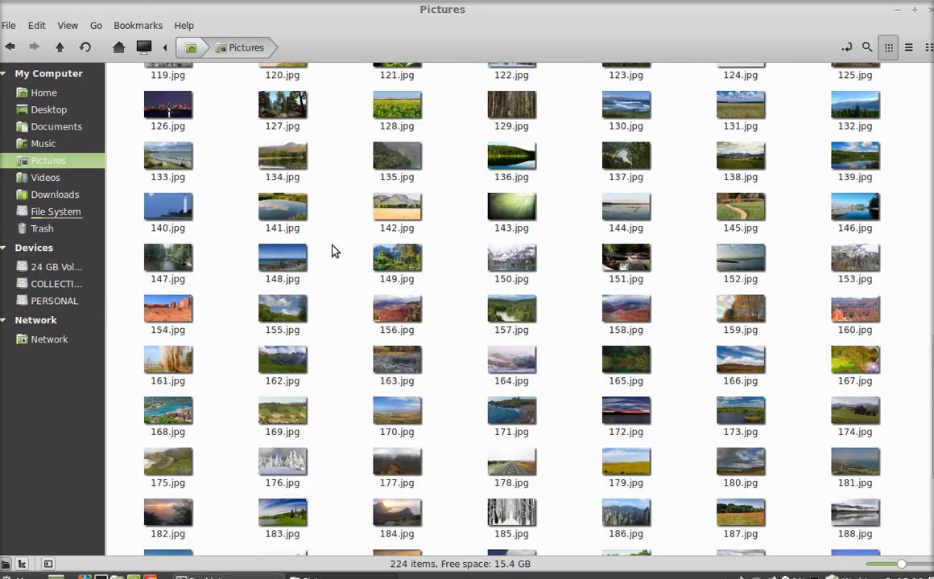
scroll(326, 242, up, 5)
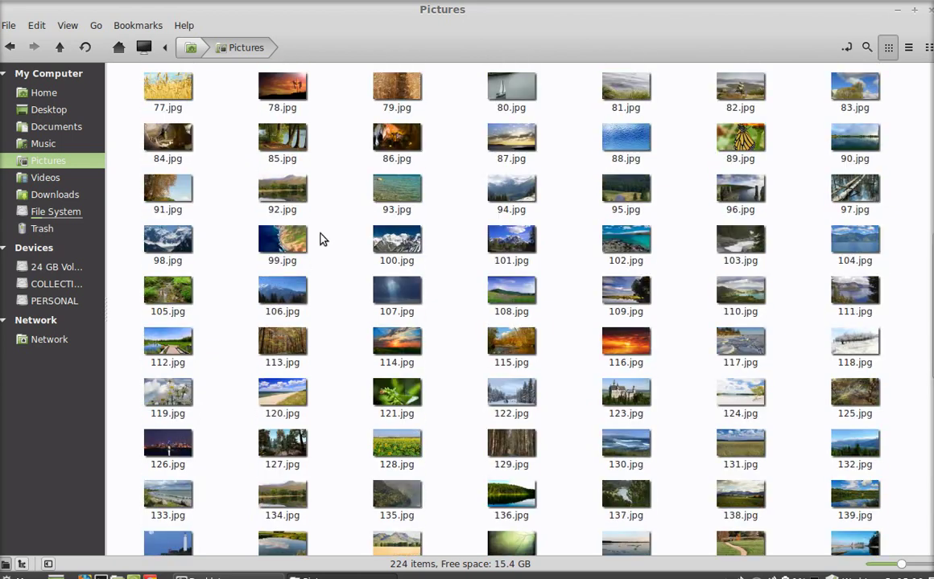
click(929, 11)
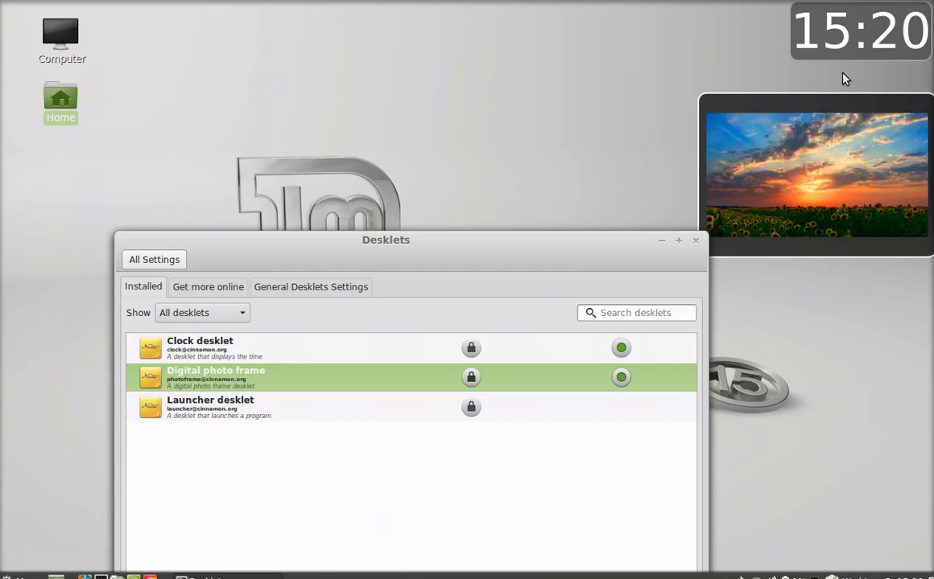
- Install the xkcd comic viewer desklet from the Get more online list
drag(428, 233, 408, 73)
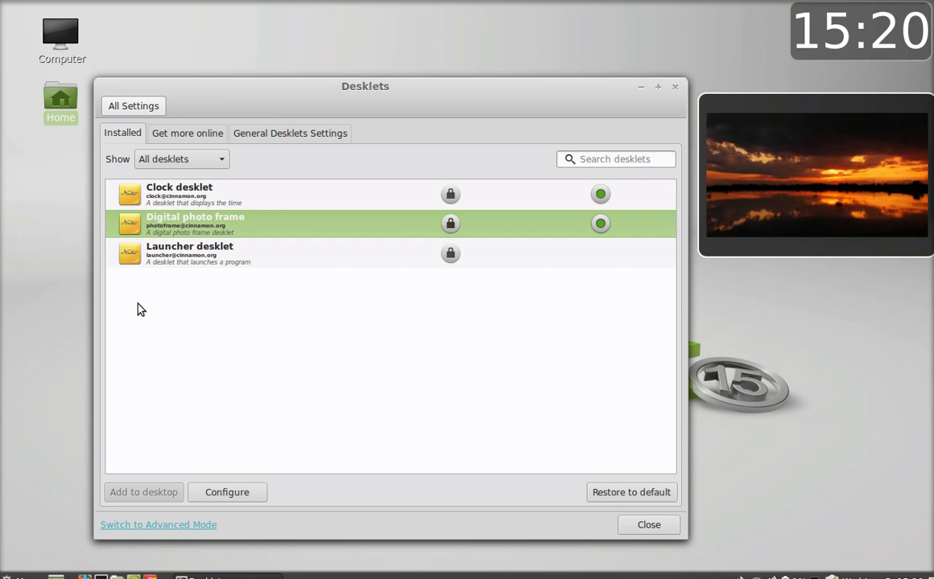
click(197, 135)
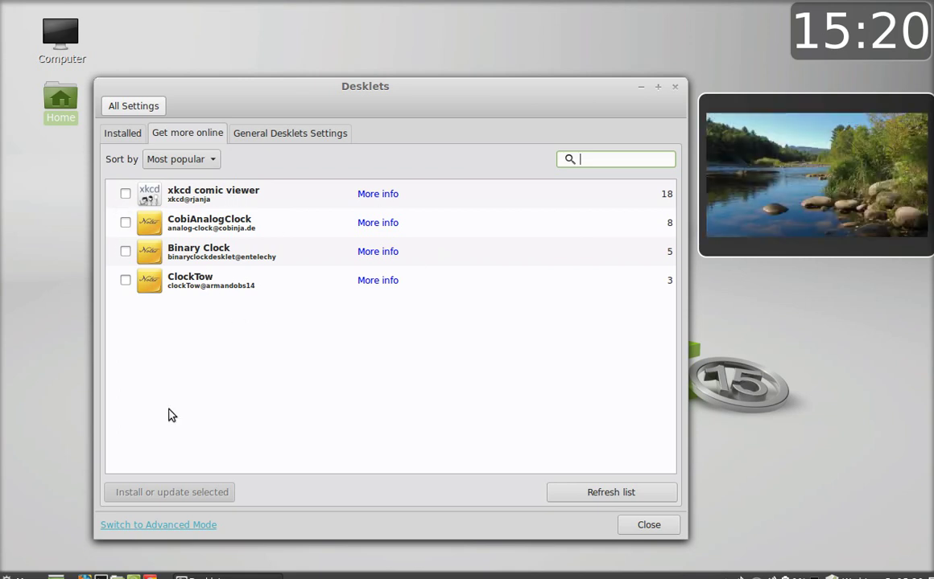
click(124, 194)
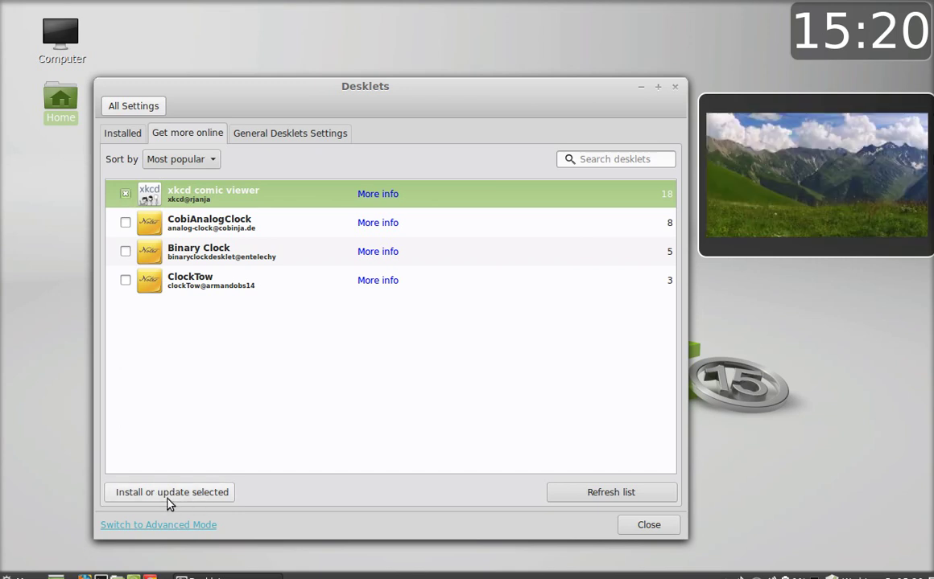
click(153, 493)
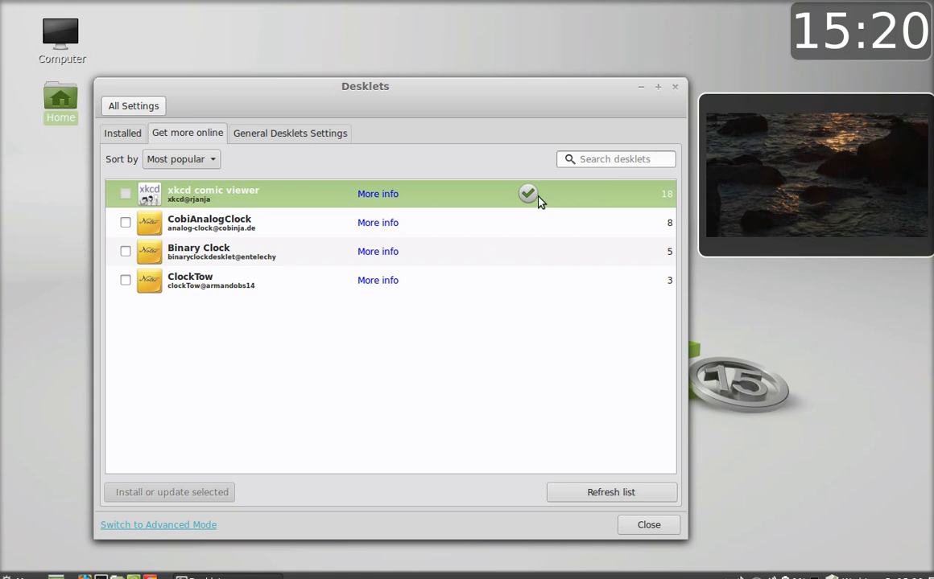
- Refresh the online list and install the ClockTow desklet
click(610, 493)
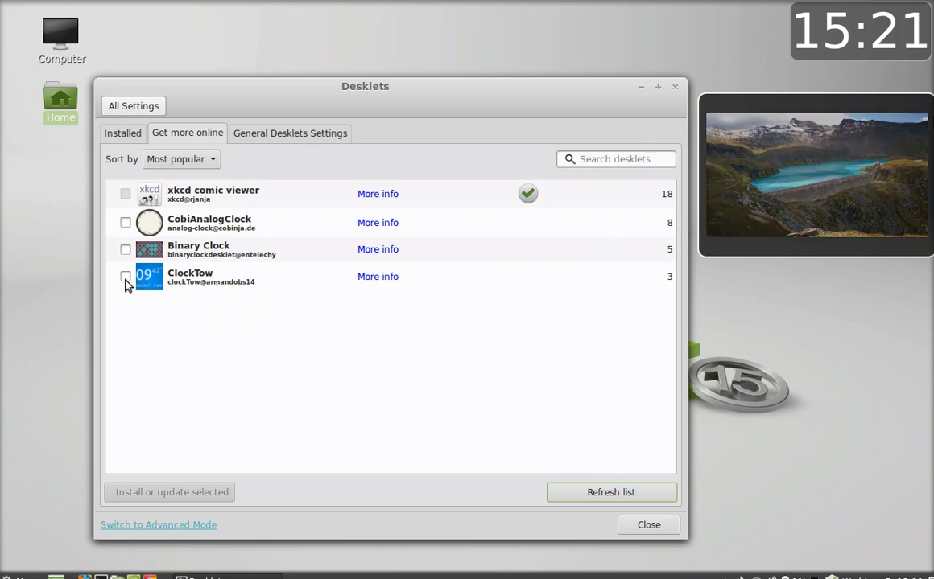
click(125, 276)
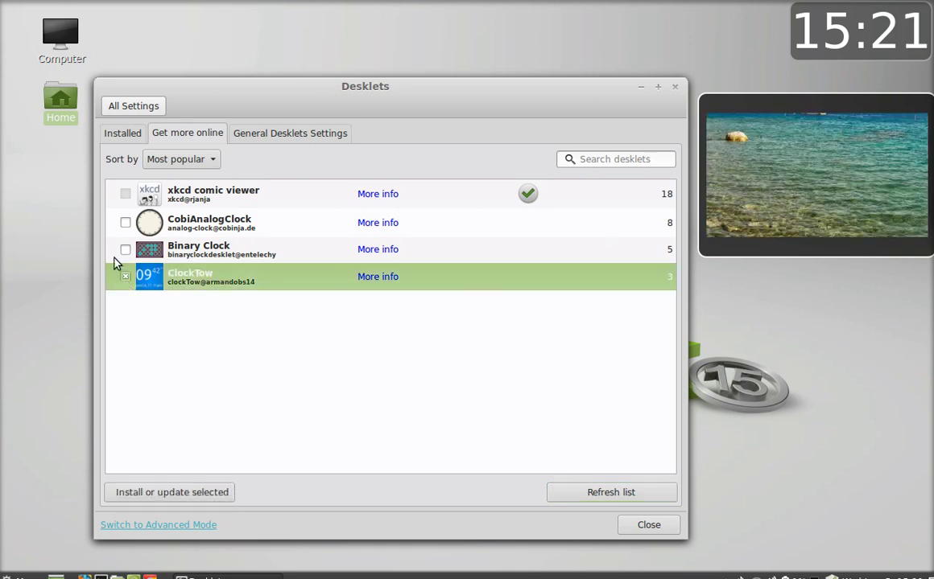
click(175, 496)
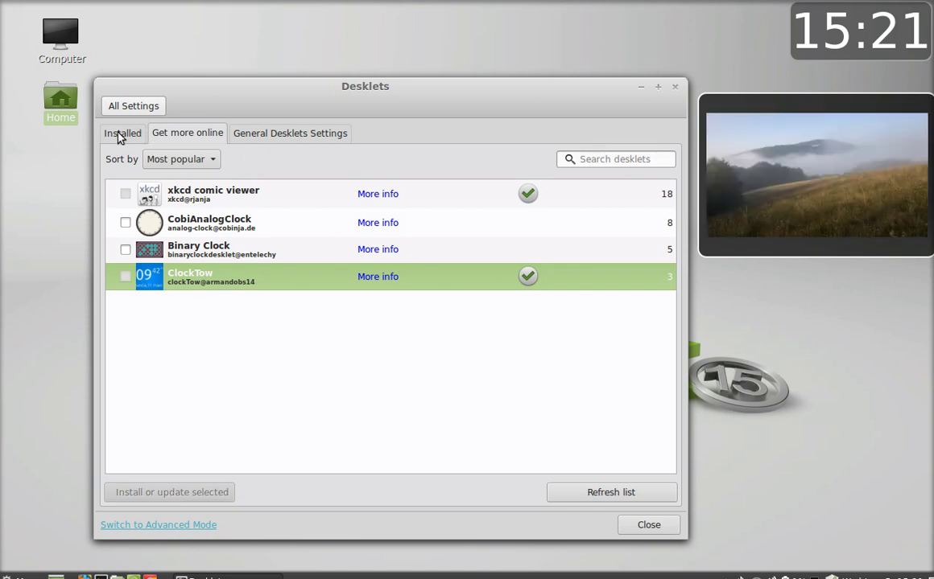
- Set Decoration of desklets to 'Border only' after trying no decoration and border-and-header
click(263, 137)
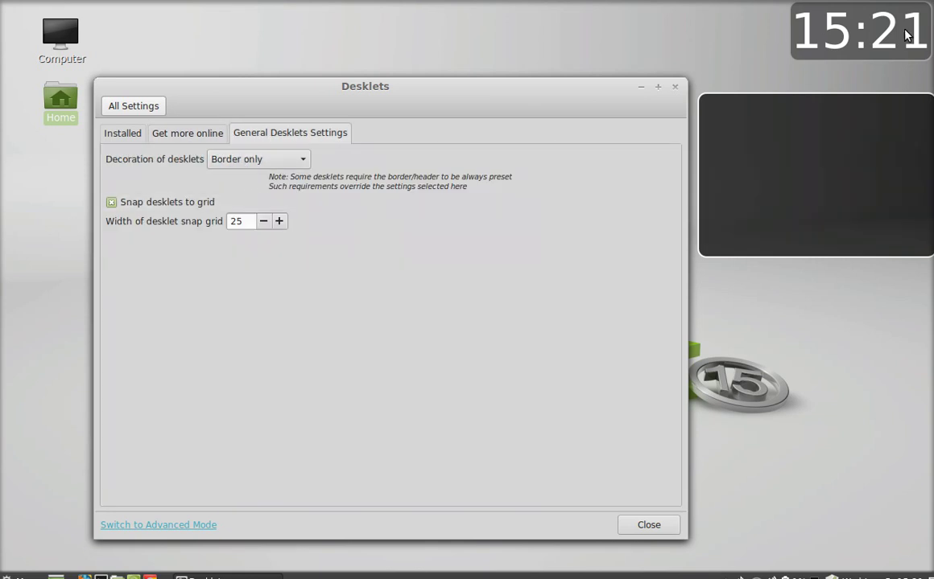
click(254, 161)
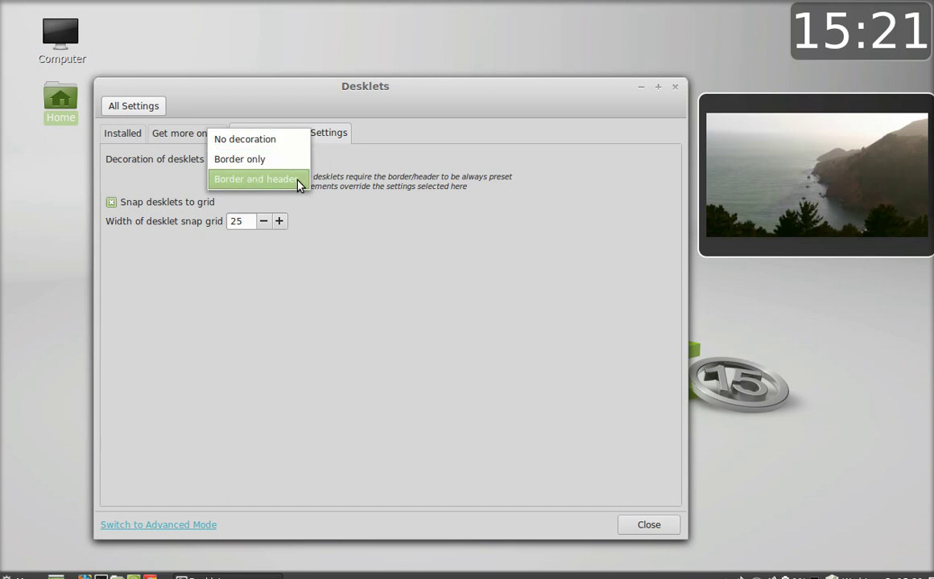
click(272, 143)
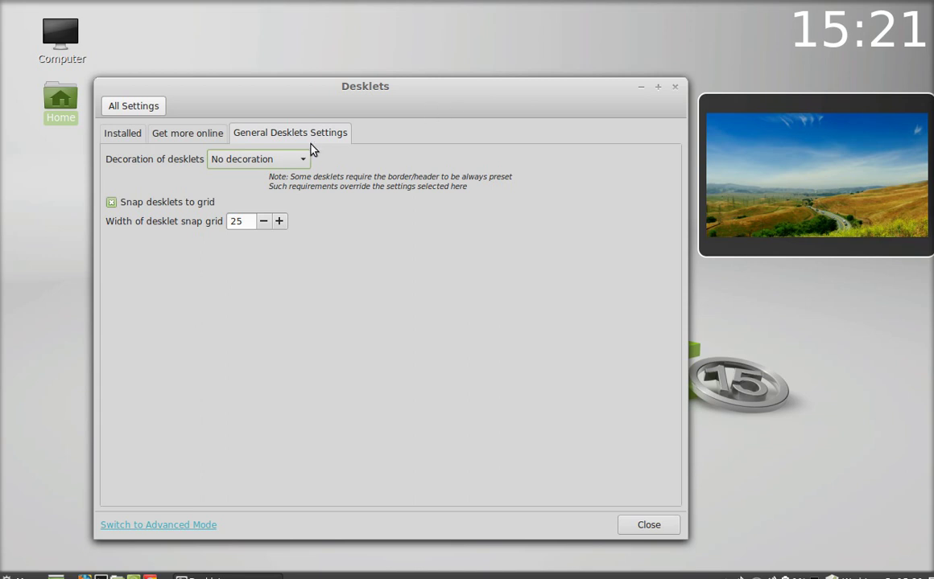
click(289, 159)
click(269, 182)
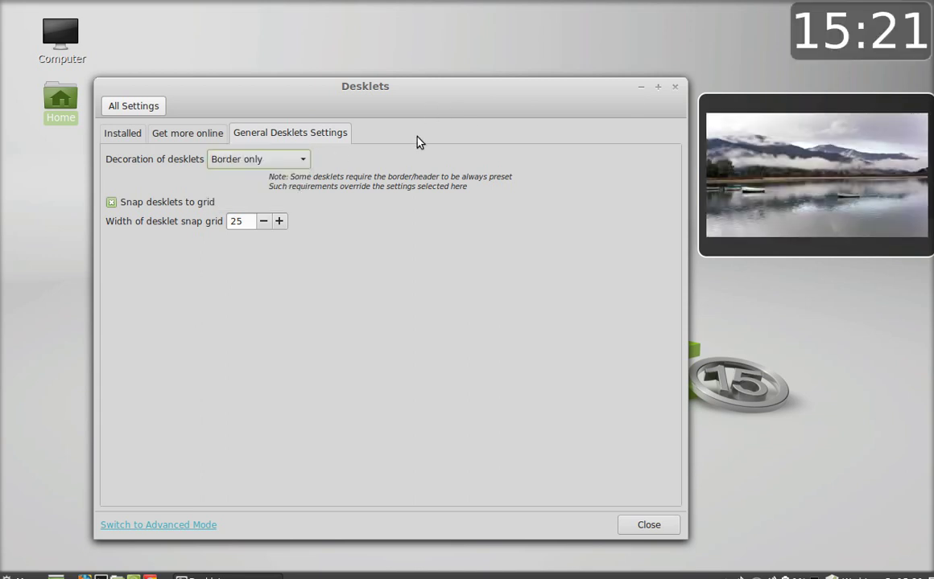
click(289, 157)
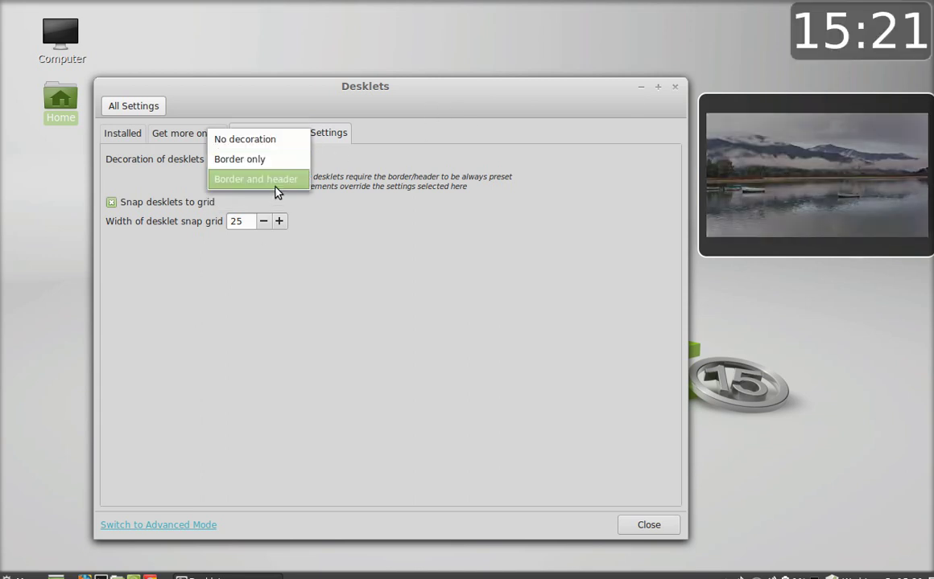
click(271, 182)
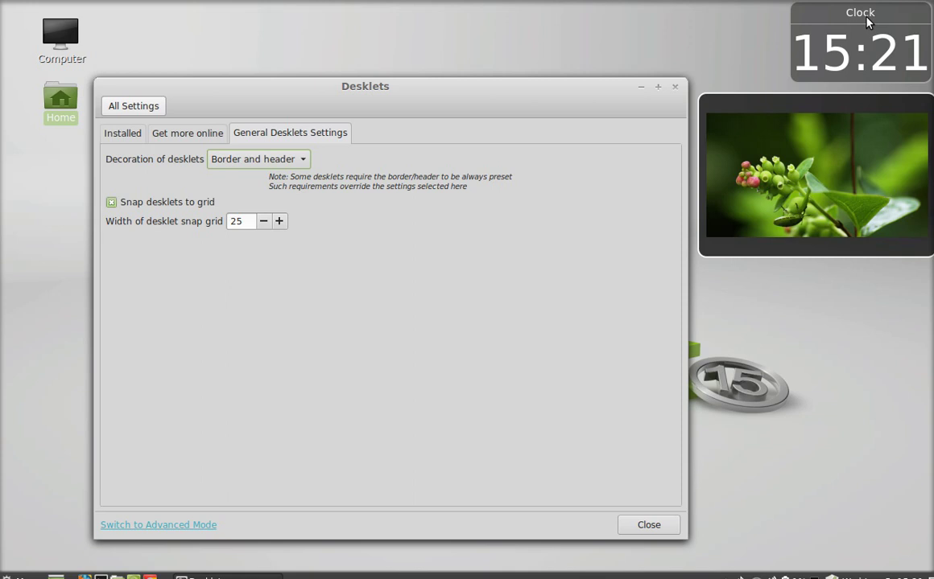
click(271, 159)
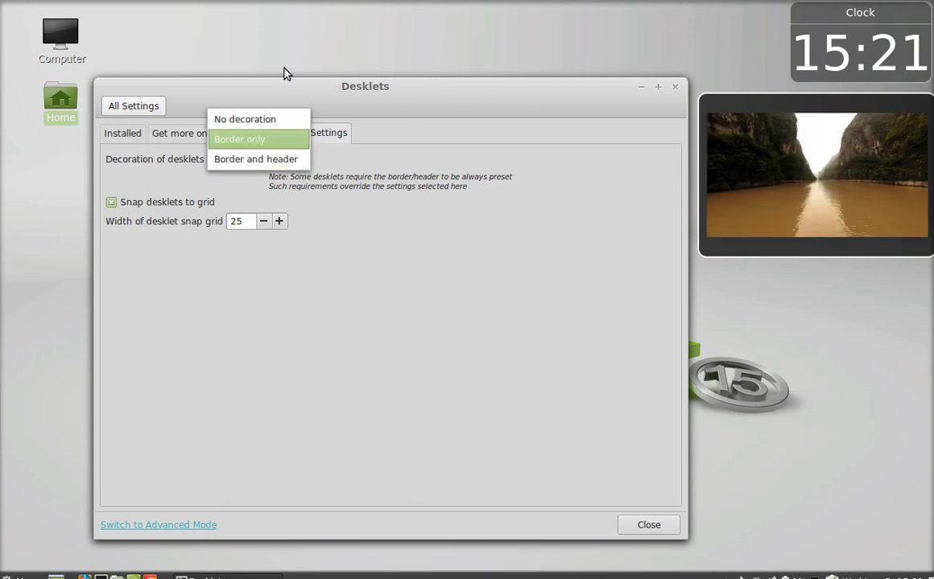
click(289, 141)
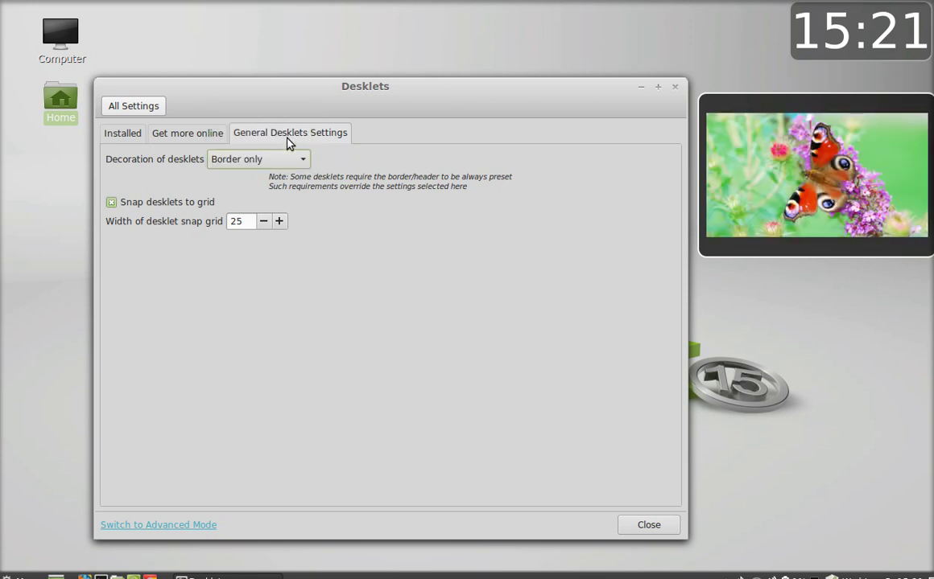
- Add the xkcd comics viewer from the Installed list to the desktop
click(190, 140)
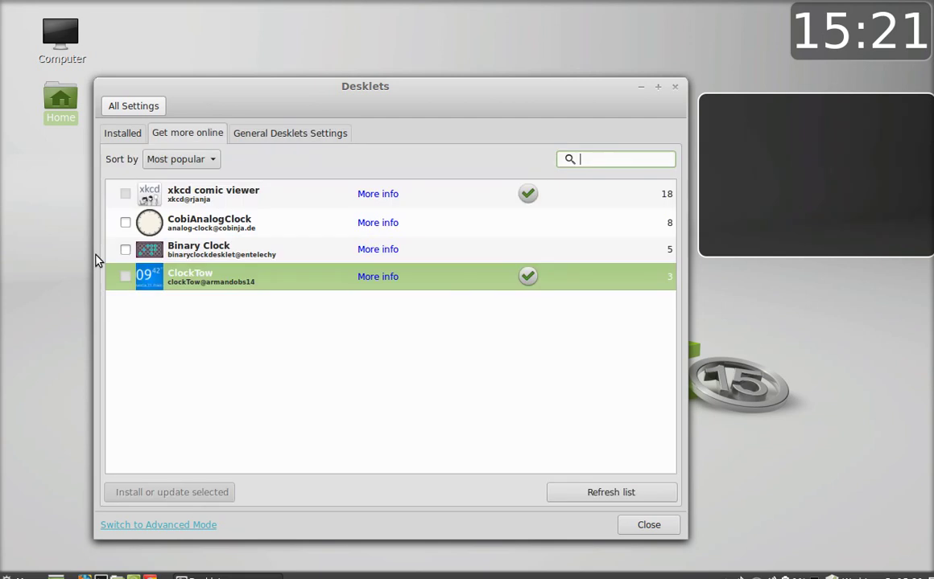
click(126, 132)
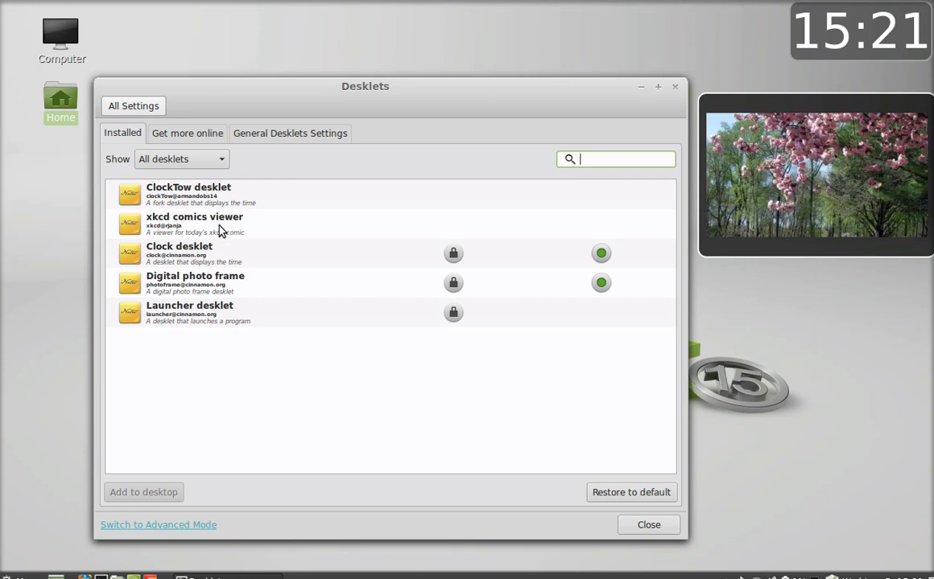
click(283, 222)
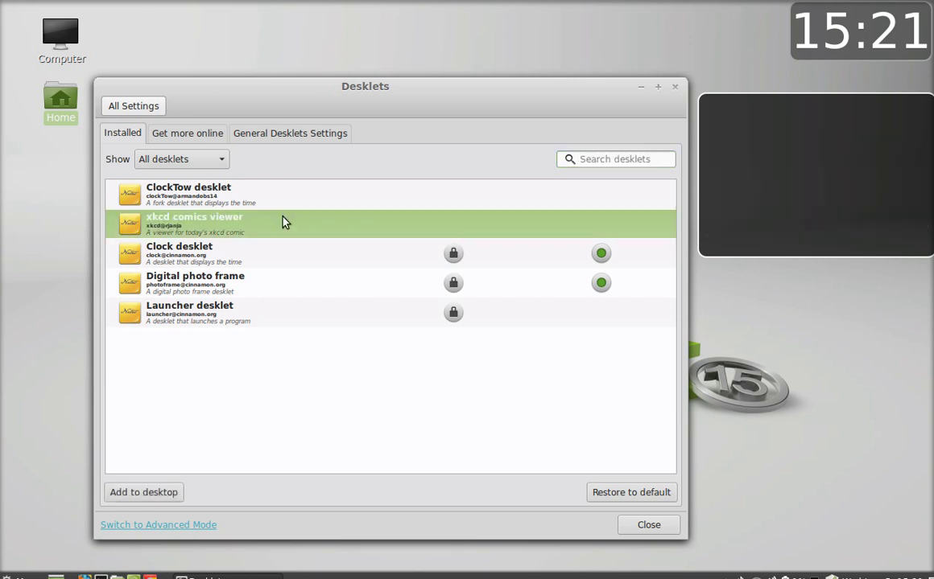
click(141, 495)
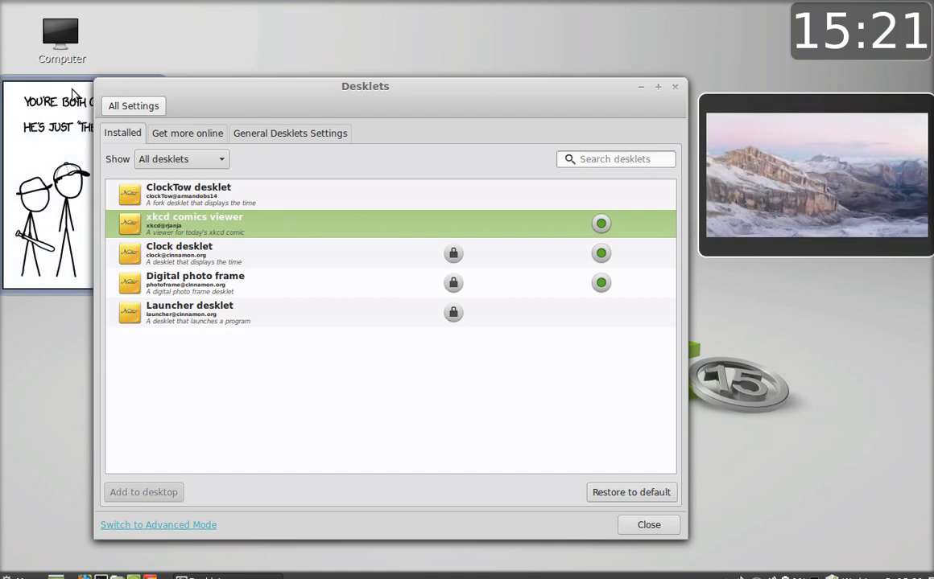
- Move the xkcd comic desklet to the right edge beneath the photo frame
drag(64, 89, 825, 287)
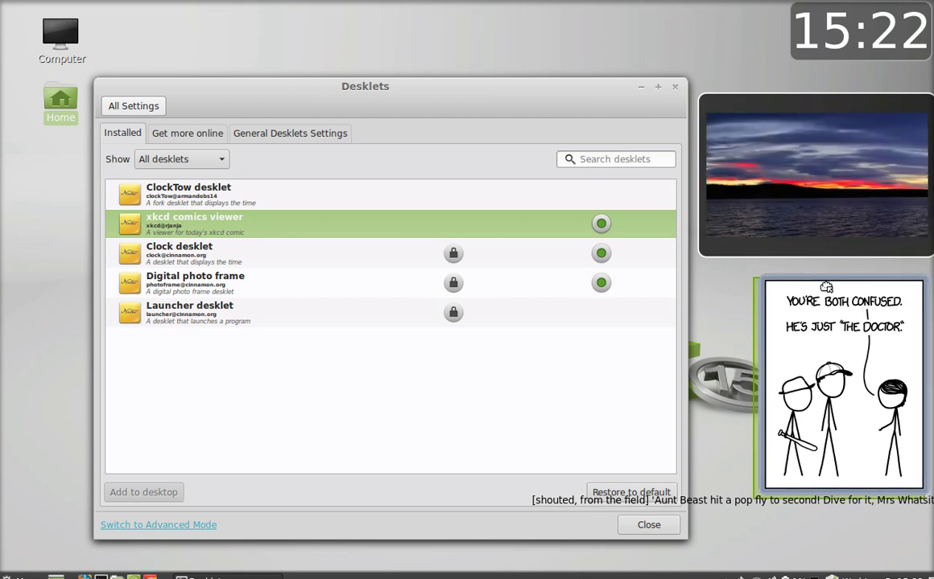
drag(825, 286, 821, 284)
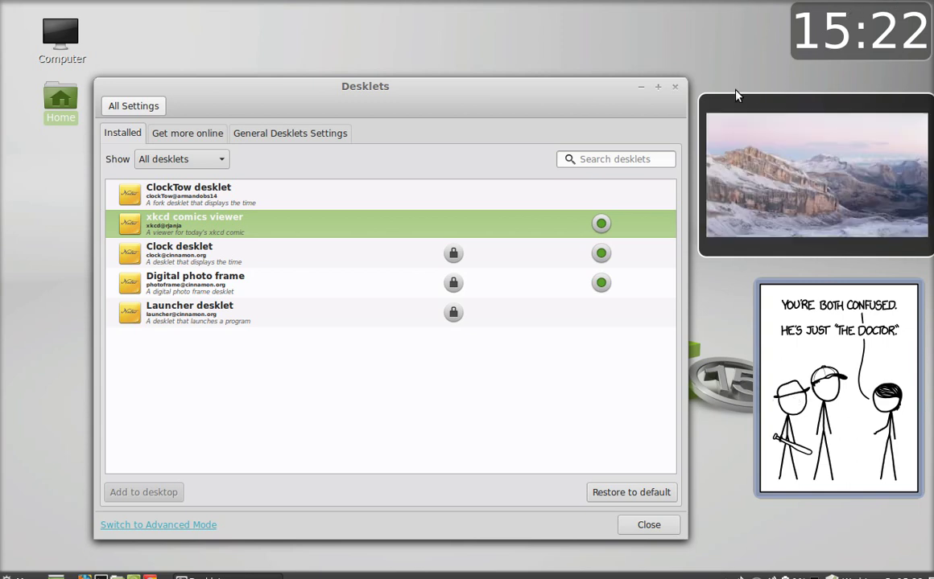
drag(535, 87, 507, 87)
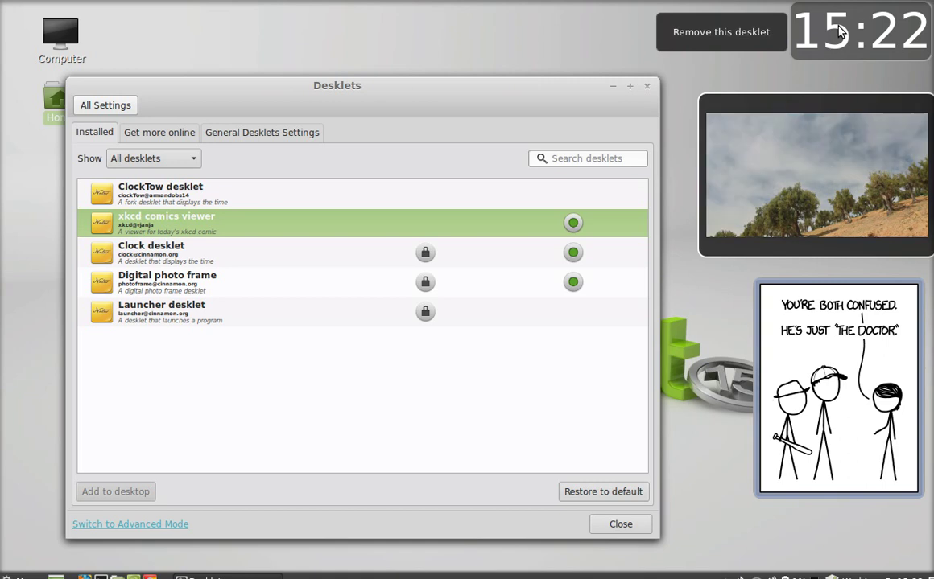
- Remove the clock, xkcd comic and photo frame desklets from the desktop
click(716, 37)
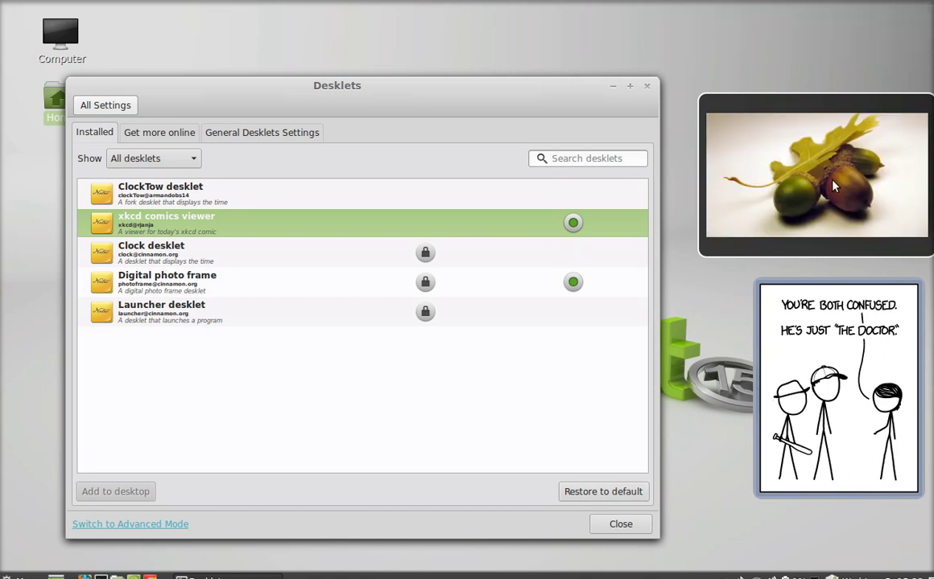
right_click(821, 318)
click(697, 388)
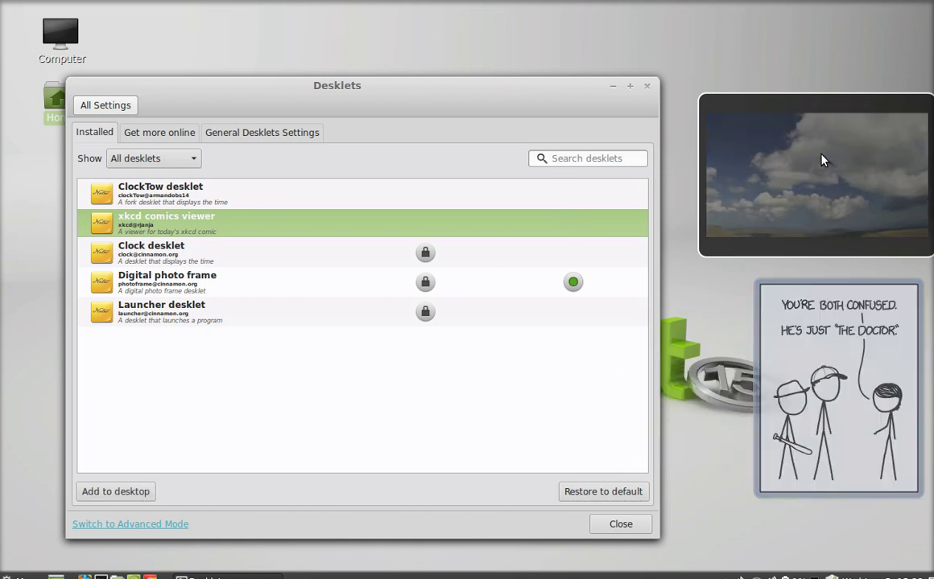
right_click(822, 165)
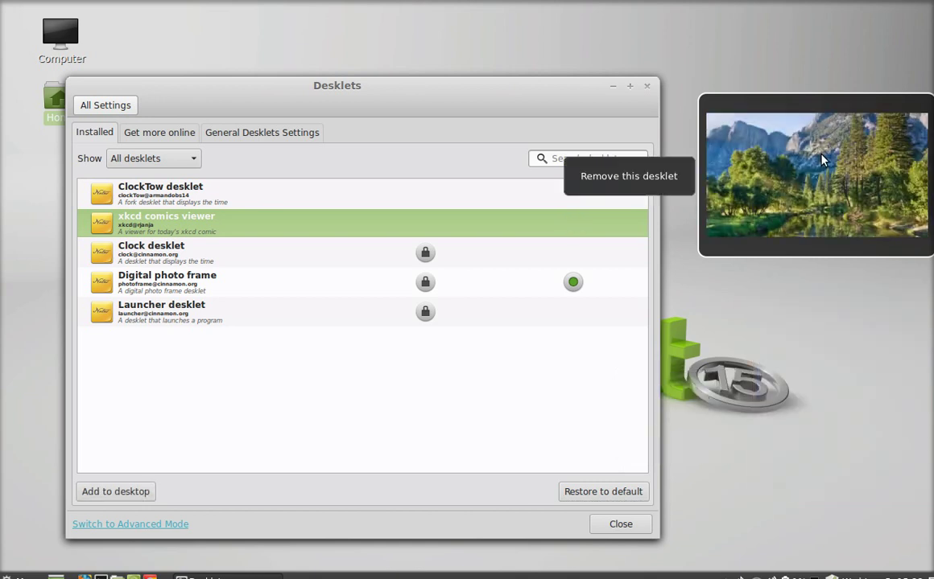
click(598, 183)
- Close the Desklets settings window
drag(421, 96, 533, 51)
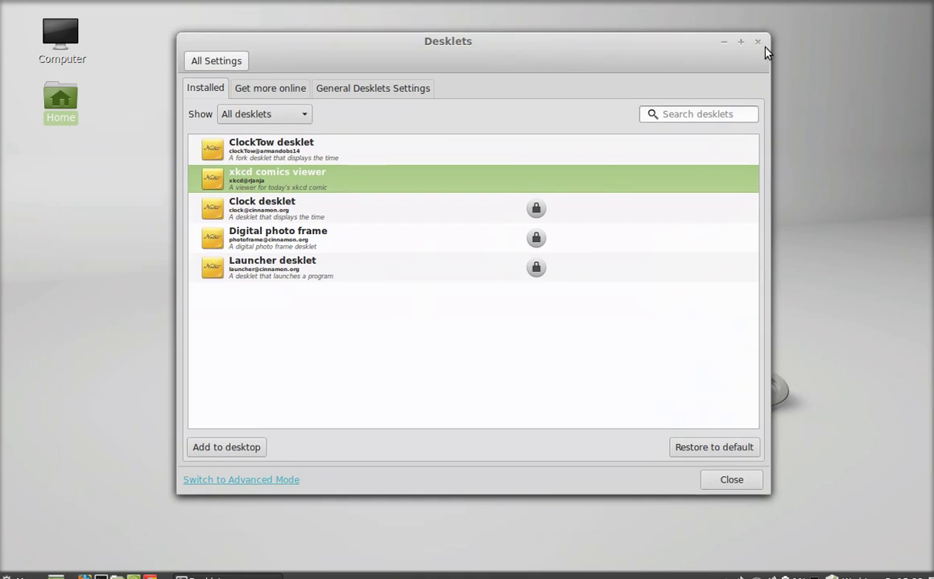
click(759, 47)
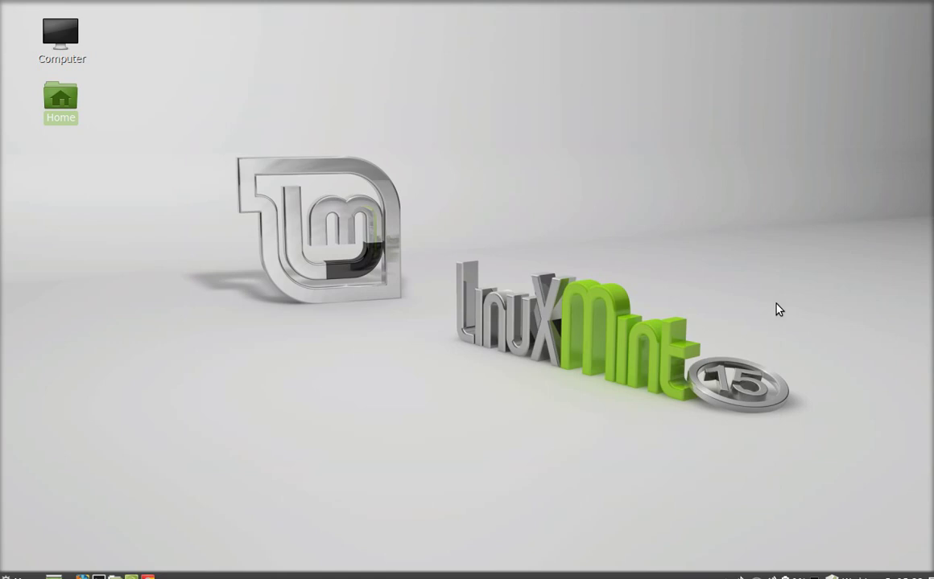
click(812, 577)
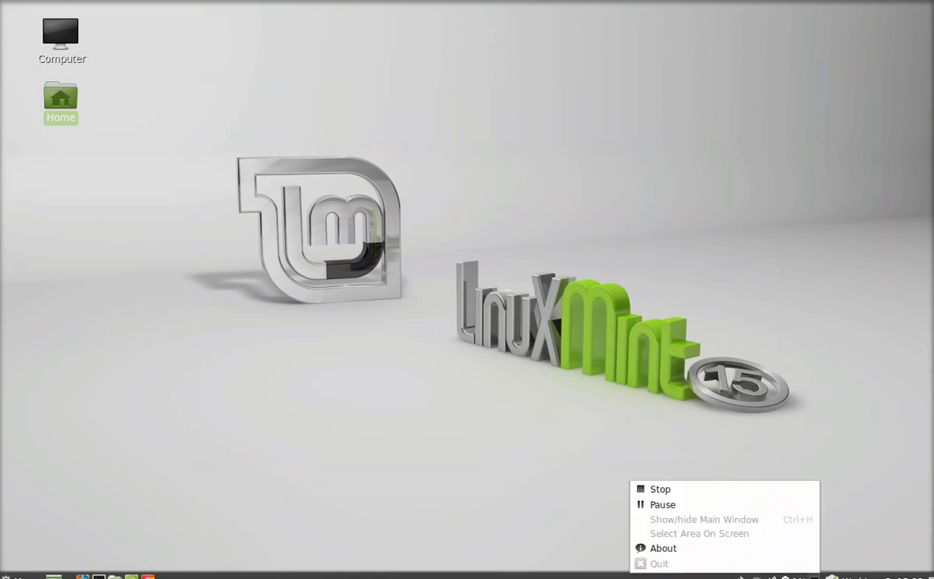